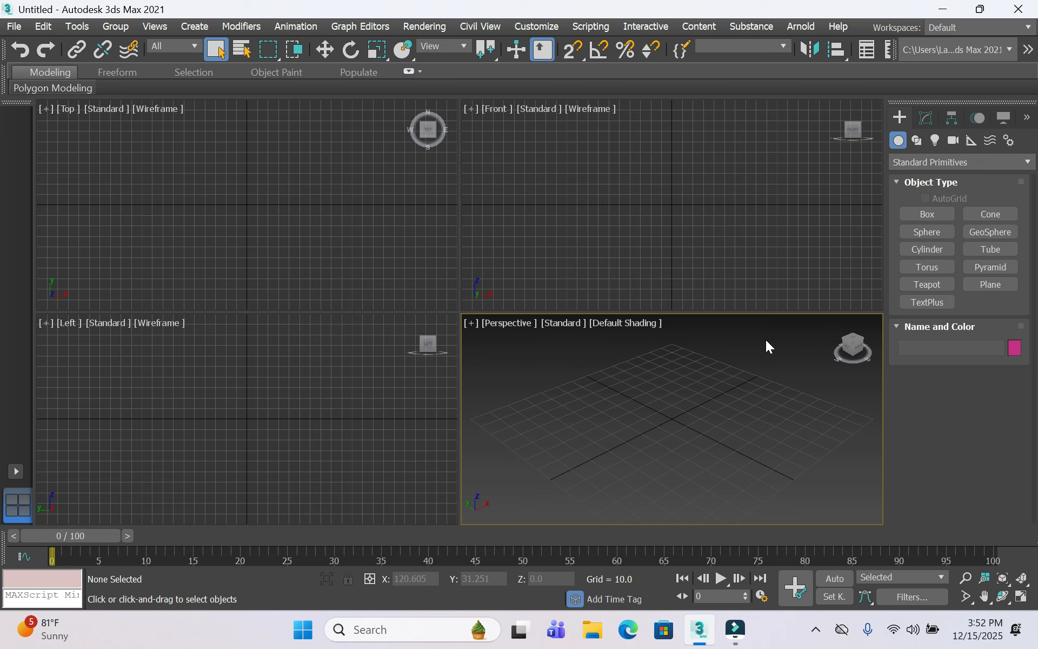
Create a box about 33.4 wide, 20.7 long and 6.4 high, plus a separate cylinder about 13.6 in radius and 11.1 high, in the Perspective viewport.
{"action": "left_click", "coordinate": [940, 216]}
{"action": "left_click_drag", "start_coordinate": [643, 381], "coordinate": [621, 405]}
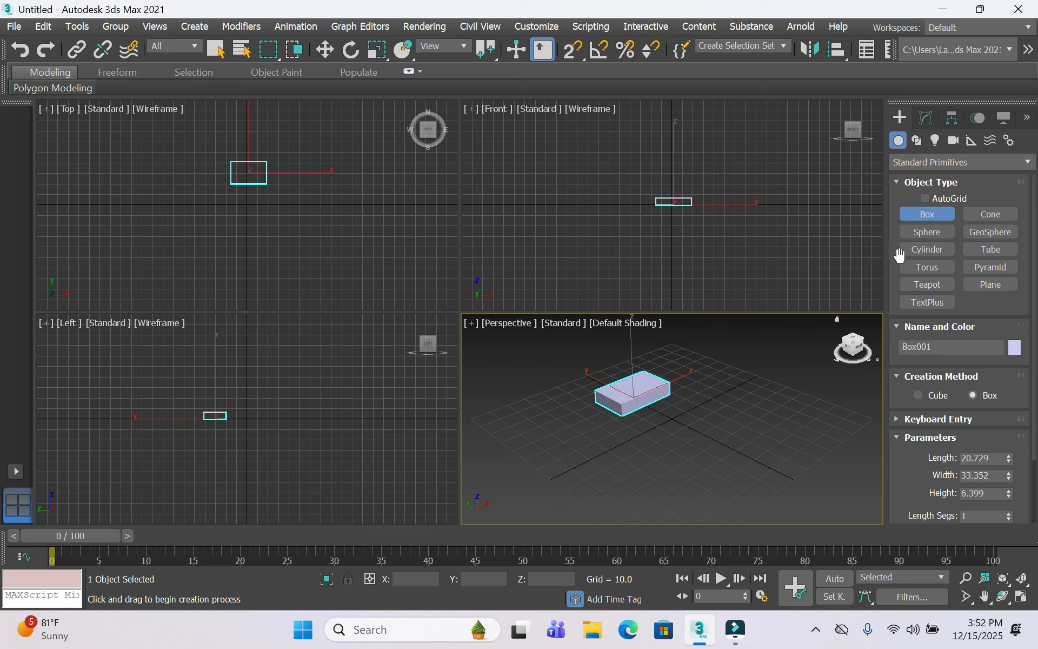
{"action": "left_click", "coordinate": [943, 248]}
{"action": "left_click_drag", "start_coordinate": [732, 434], "coordinate": [725, 447]}
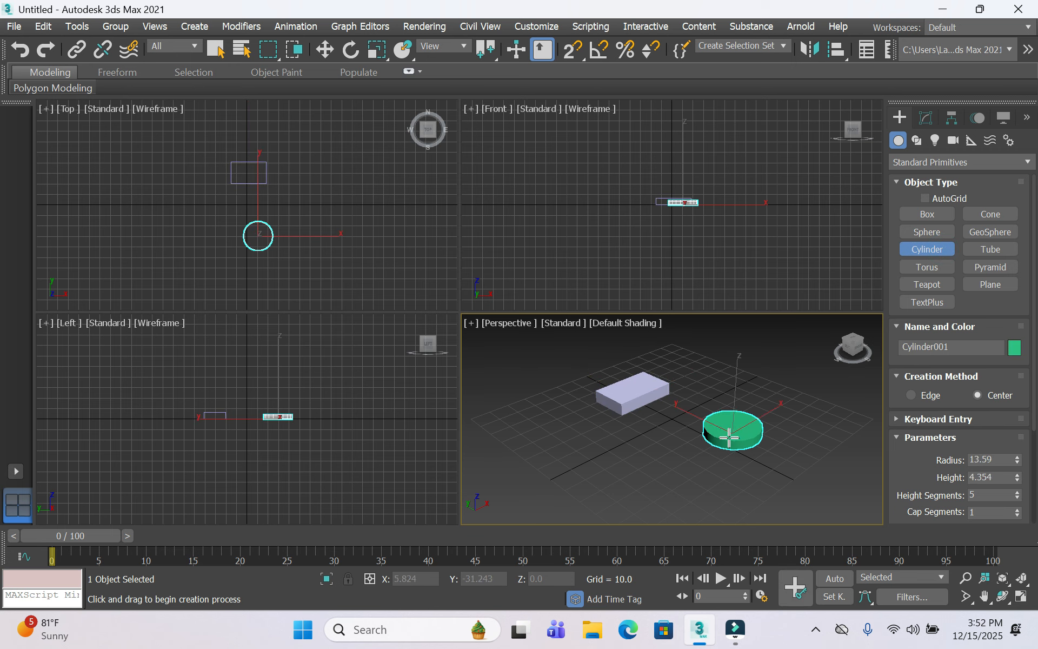
{"action": "left_click", "coordinate": [733, 424]}
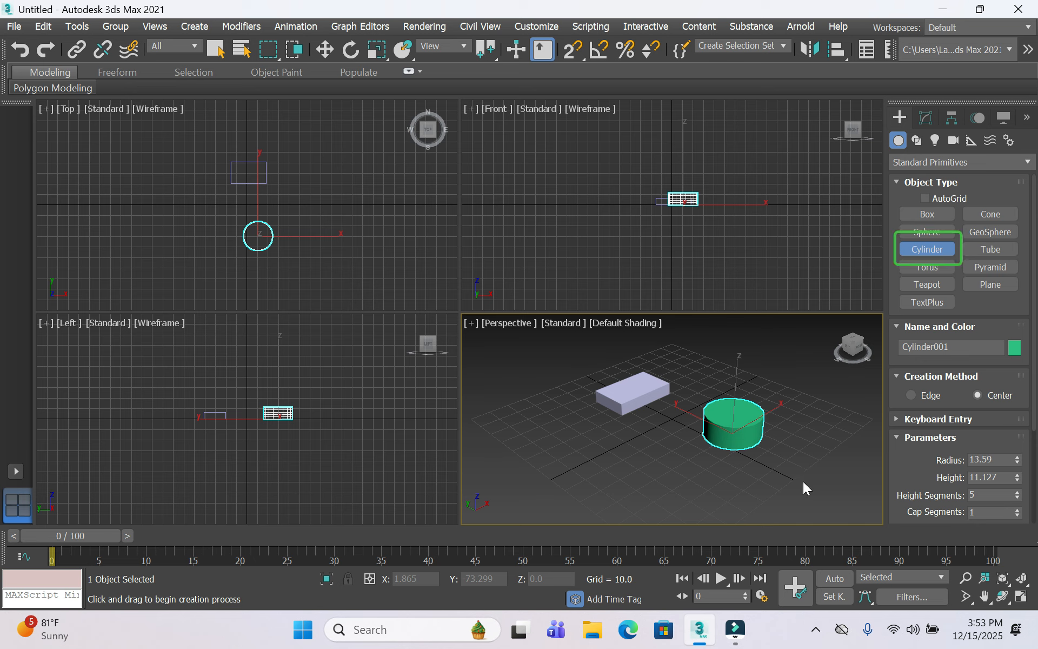
{"action": "right_click", "coordinate": [803, 482]}
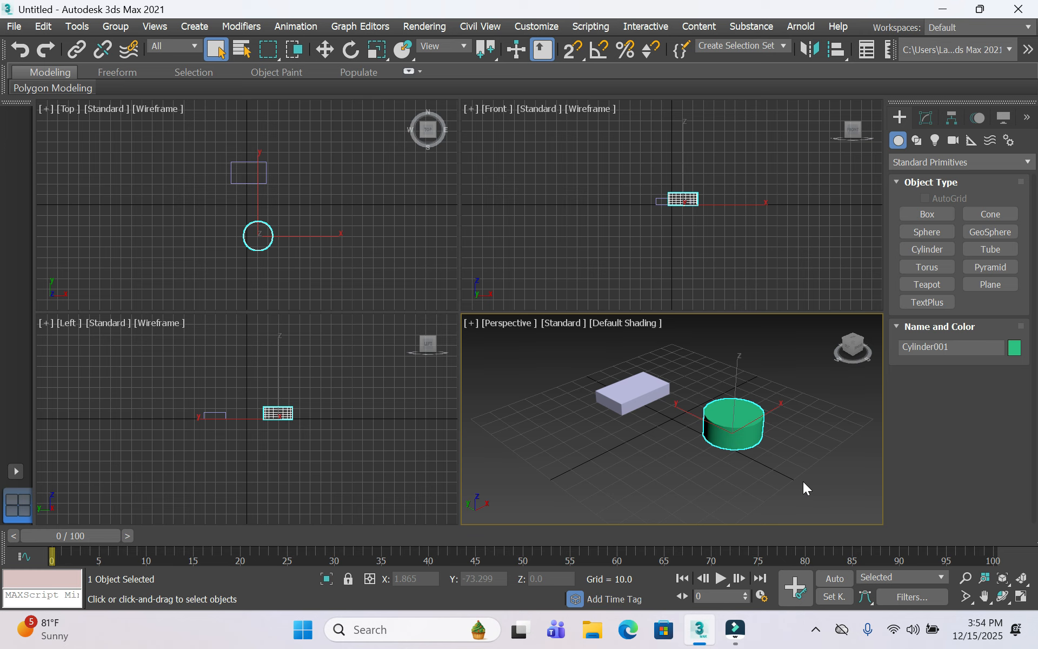
Maximize the Perspective viewport and, with the Move tool active, select the box and cylinder individually and finally both together with a selection region.
{"action": "key", "text": "alt+w"}
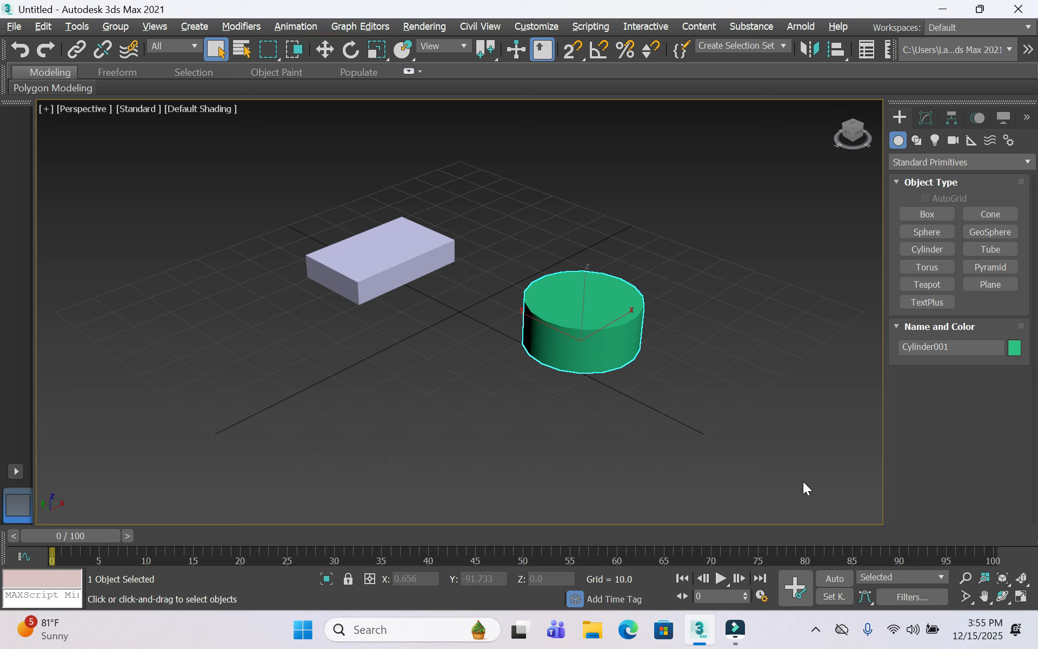
{"action": "left_click", "coordinate": [323, 50]}
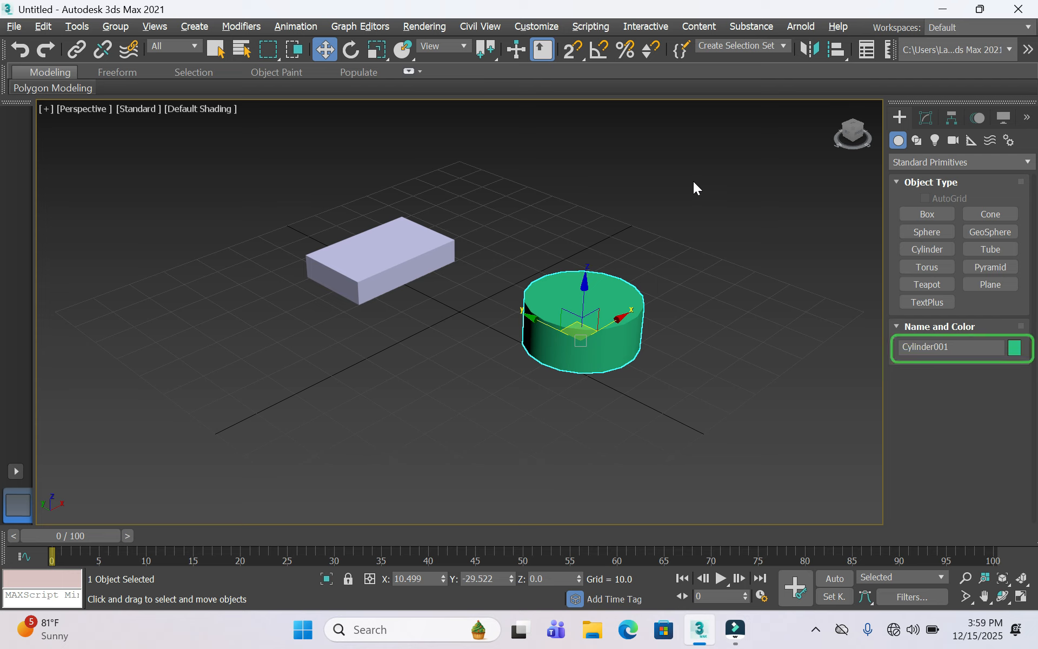
{"action": "left_click", "coordinate": [694, 182]}
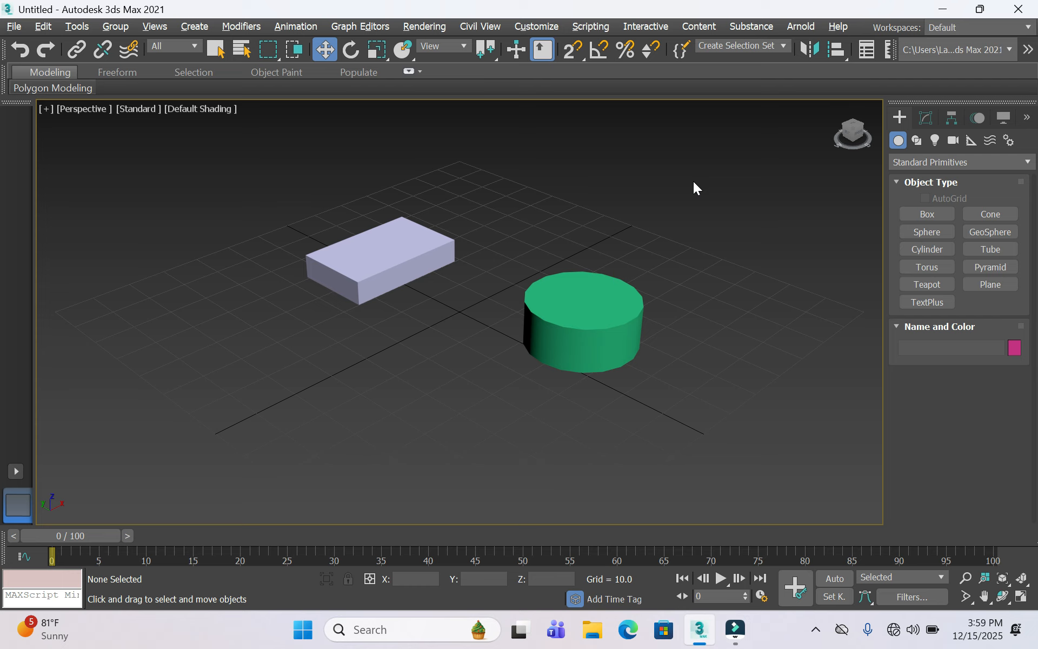
{"action": "left_click", "coordinate": [428, 254]}
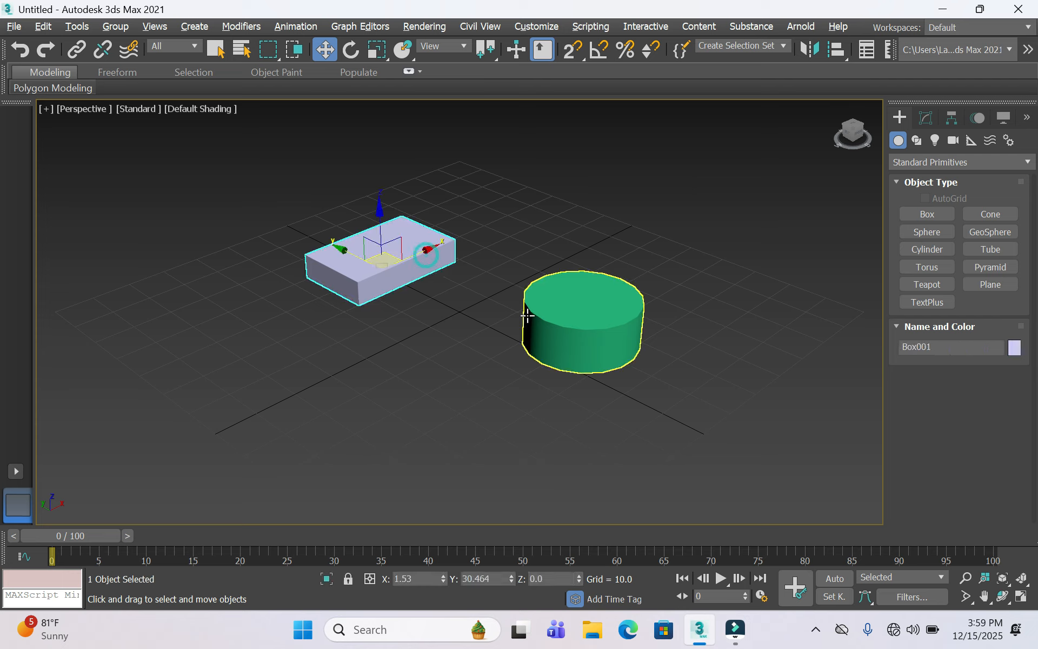
{"action": "left_click", "coordinate": [552, 324]}
{"action": "left_click", "coordinate": [352, 253]}
{"action": "left_click", "coordinate": [560, 324]}
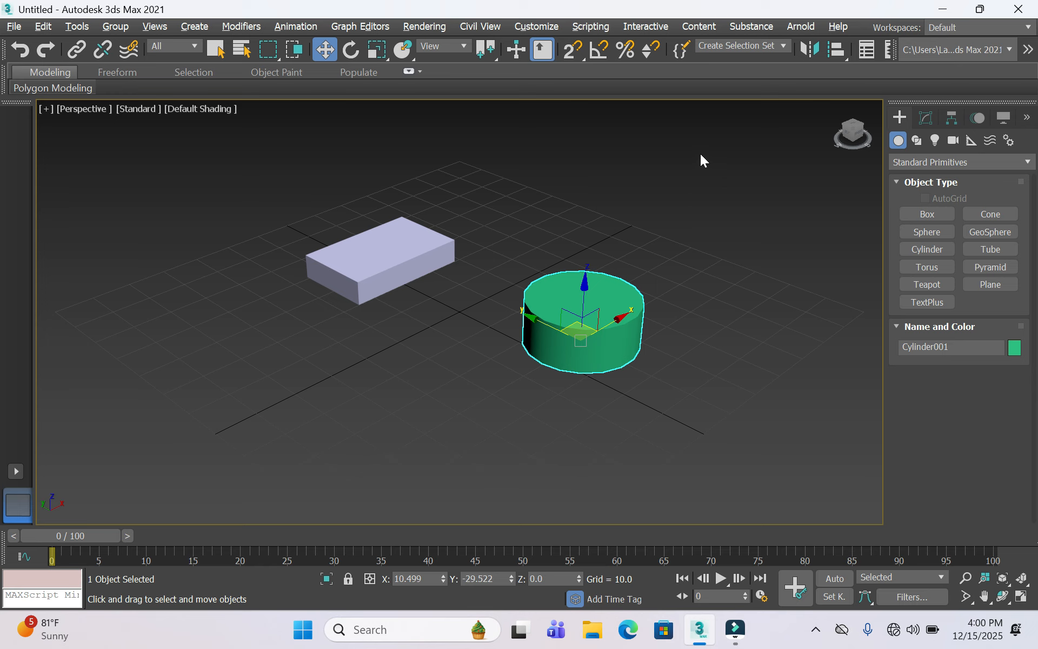
{"action": "left_click_drag", "start_coordinate": [694, 261], "coordinate": [271, 400]}
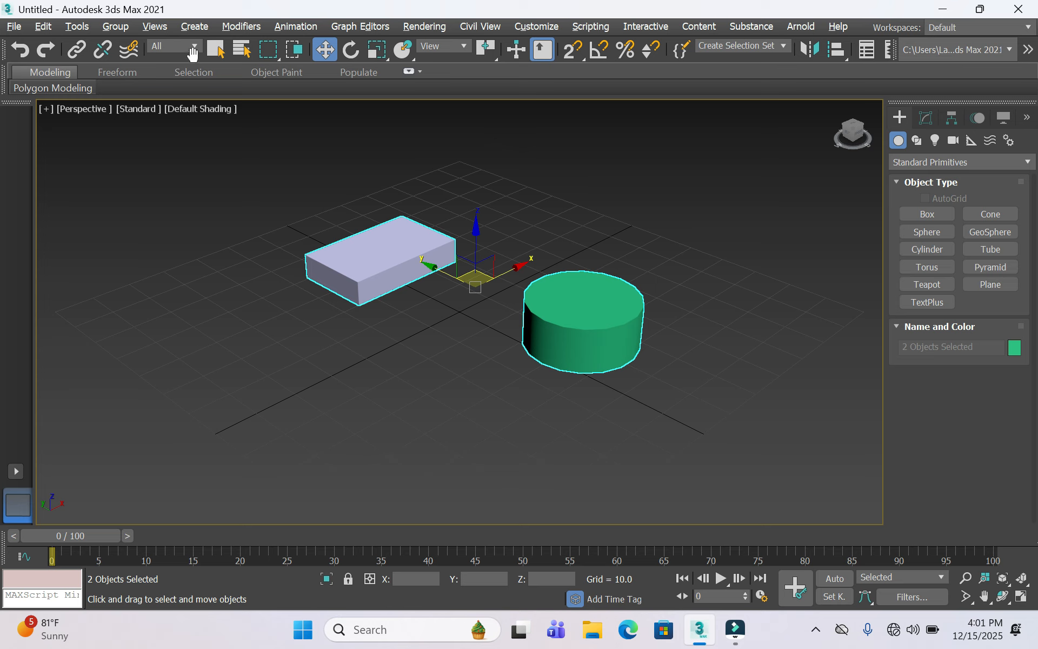
Alternate between the Select and Move tools three times, leaving Move active with the box and cylinder selected.
{"action": "left_click", "coordinate": [217, 51]}
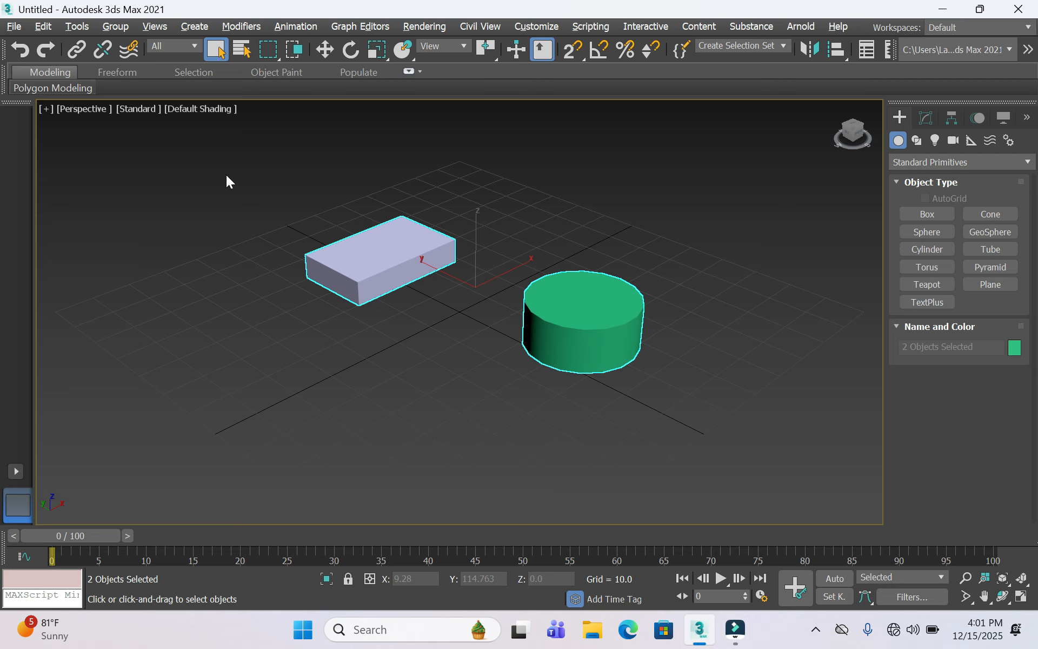
{"action": "key", "text": "w"}
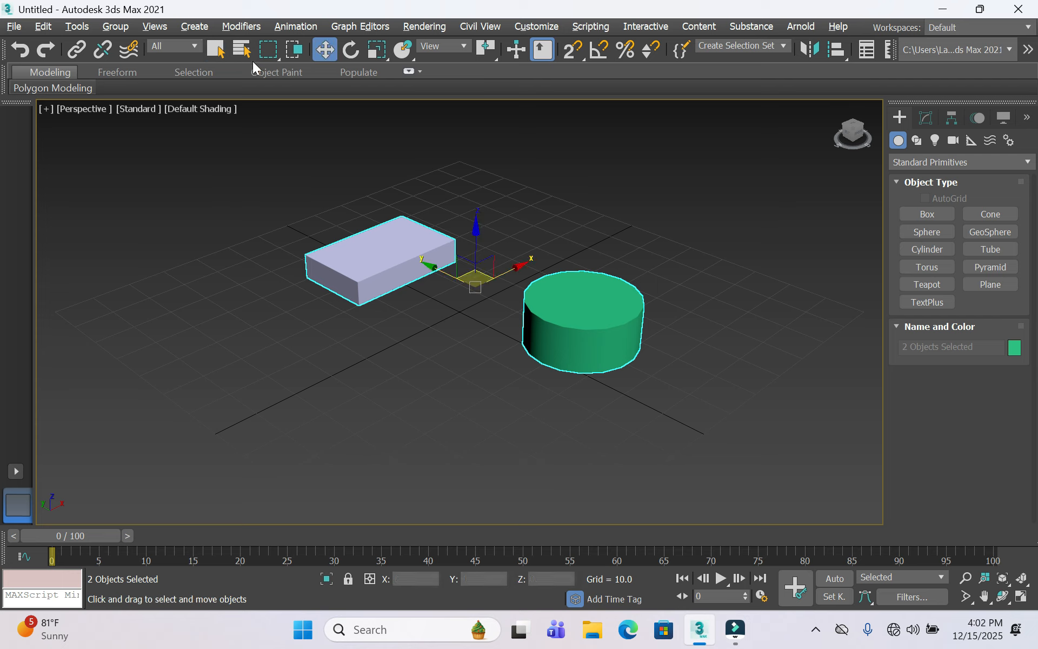
{"action": "left_click", "coordinate": [216, 50]}
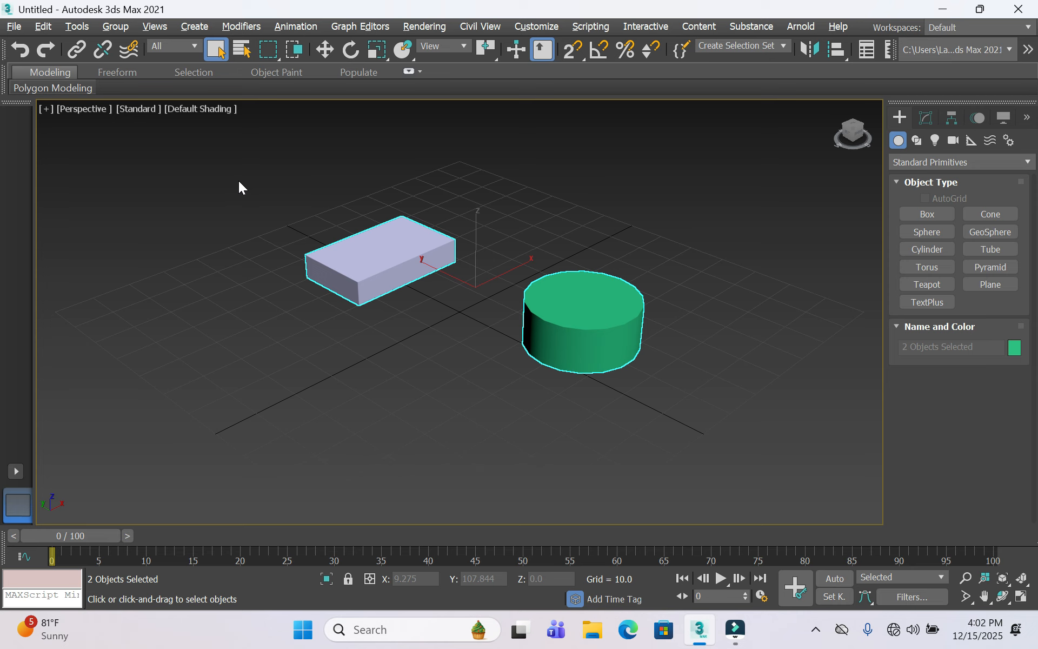
{"action": "left_click", "coordinate": [49, 27]}
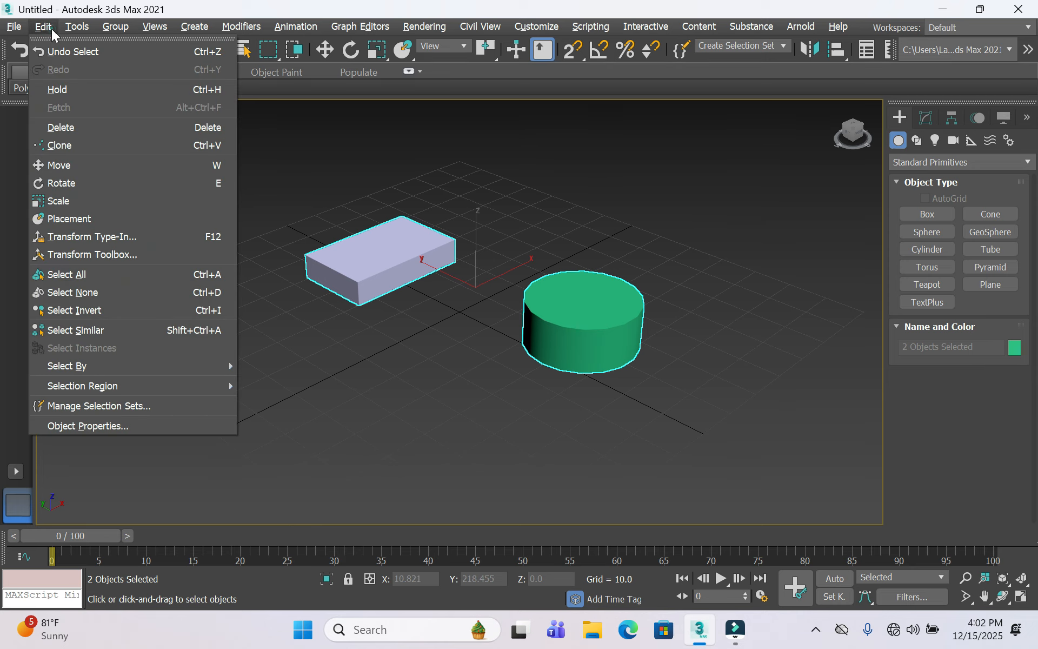
{"action": "left_click", "coordinate": [58, 165]}
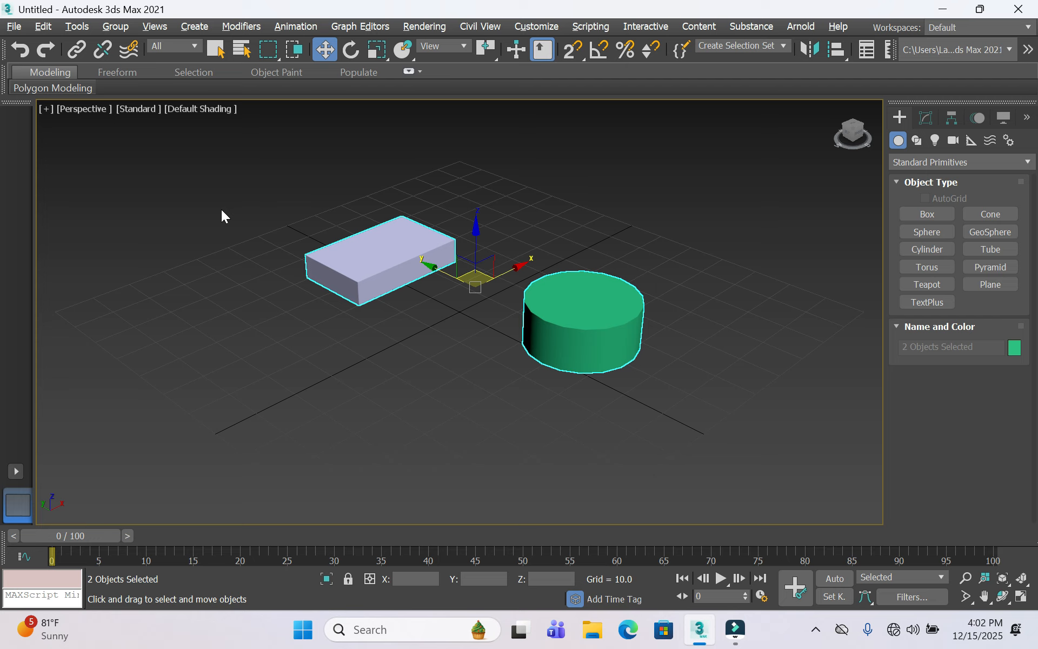
{"action": "left_click", "coordinate": [217, 50]}
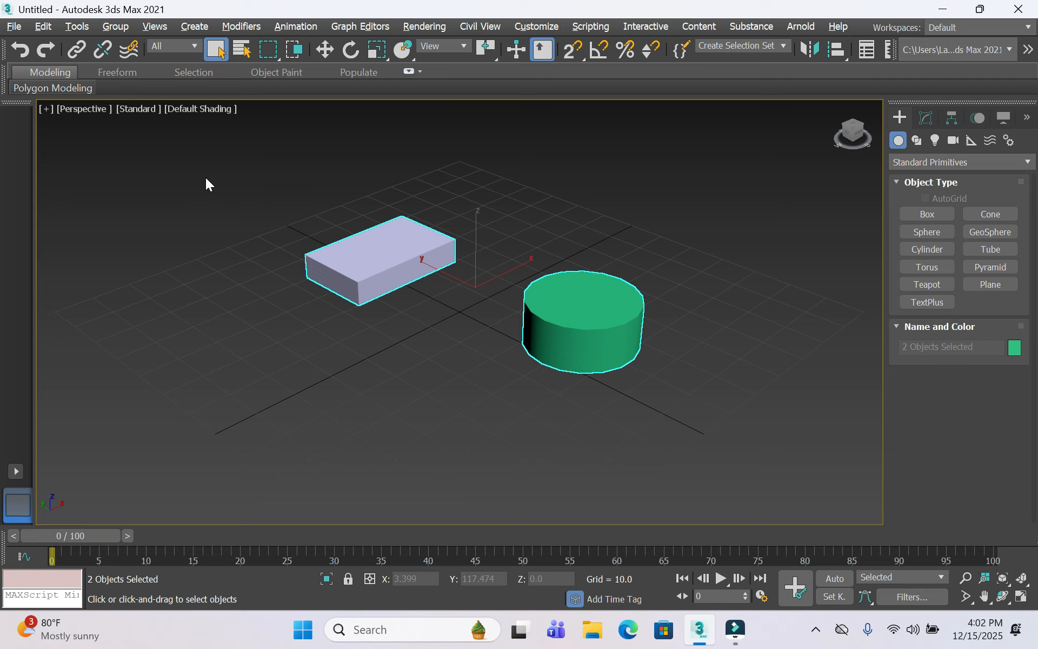
{"action": "right_click", "coordinate": [381, 250]}
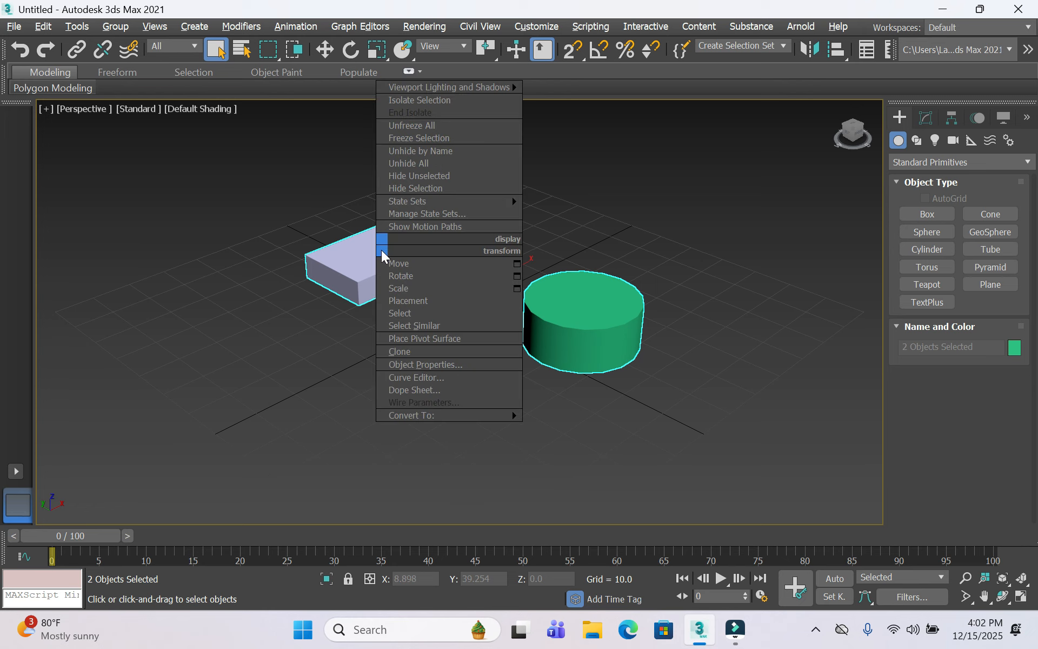
{"action": "left_click", "coordinate": [398, 264]}
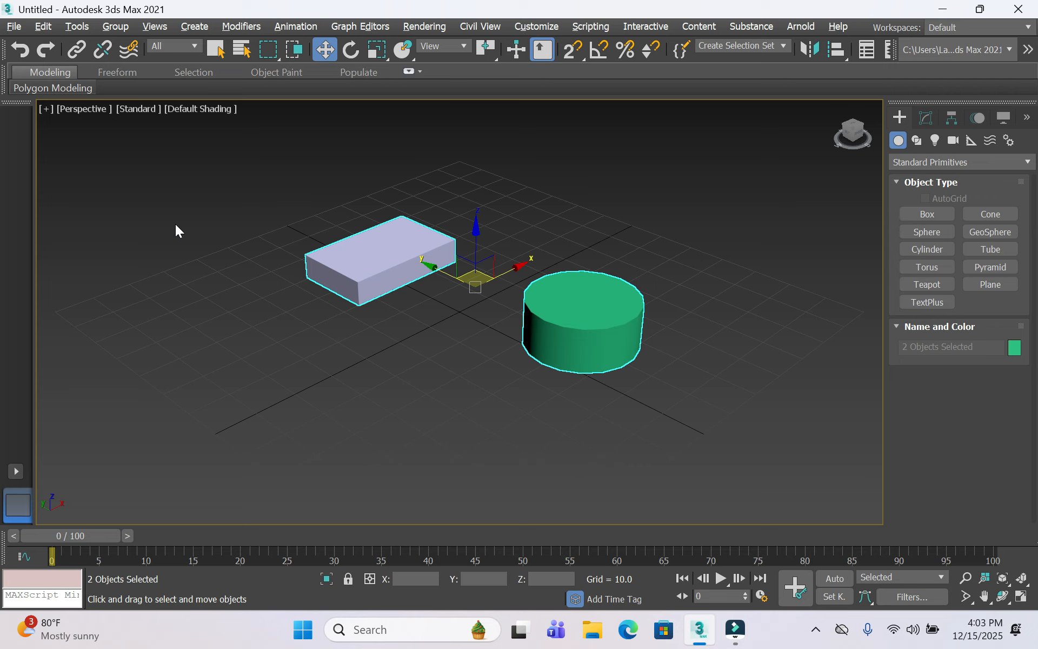
Select only the box and move it freely along its axes and planes to about X 1.9, Y 34.3, Z -1.6.
{"action": "left_click", "coordinate": [349, 251]}
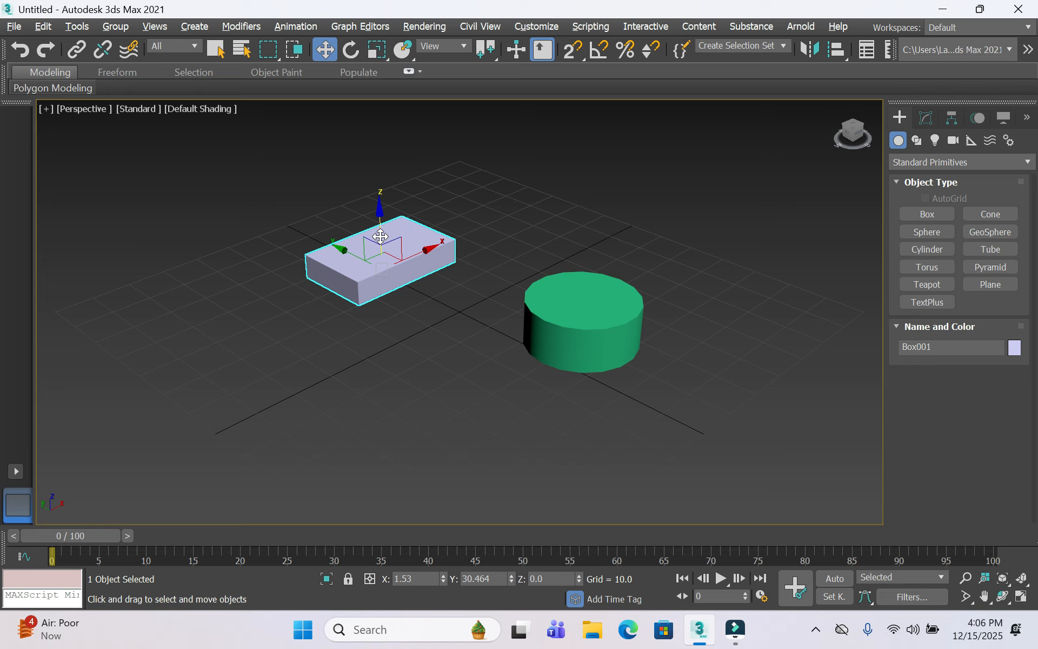
{"action": "left_click_drag", "start_coordinate": [380, 236], "coordinate": [340, 249]}
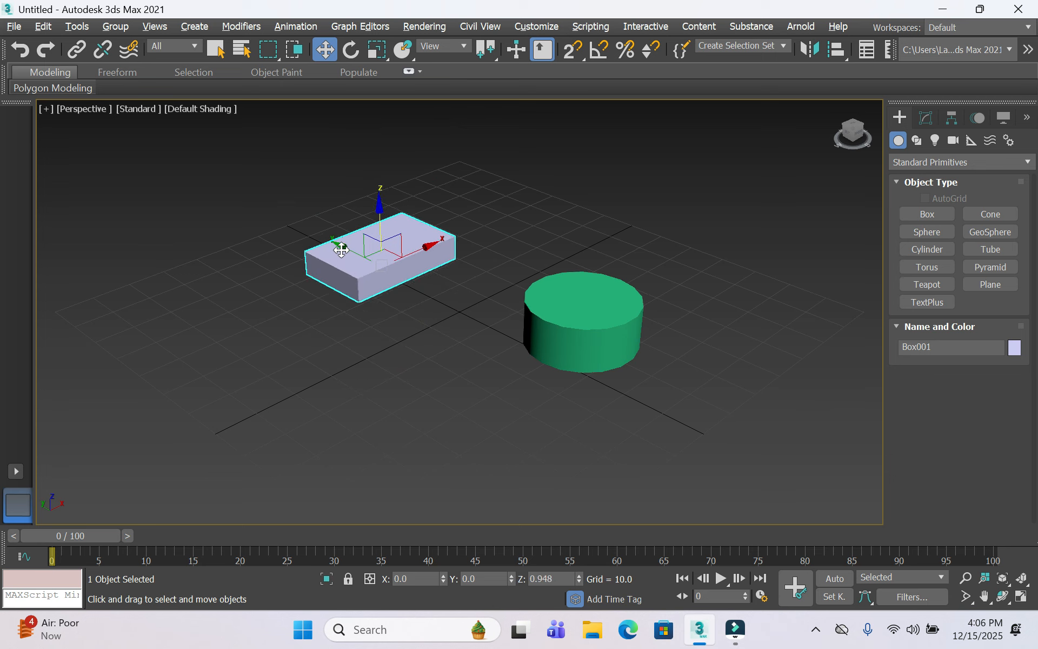
{"action": "left_click_drag", "start_coordinate": [436, 244], "coordinate": [436, 283]}
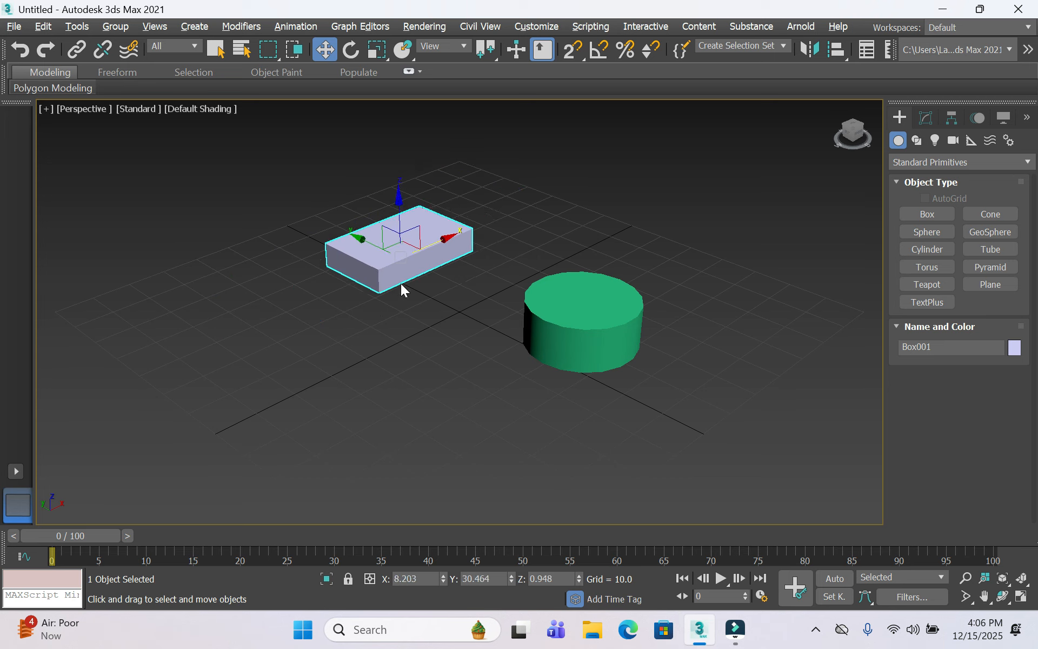
{"action": "left_click_drag", "start_coordinate": [374, 275], "coordinate": [342, 320]}
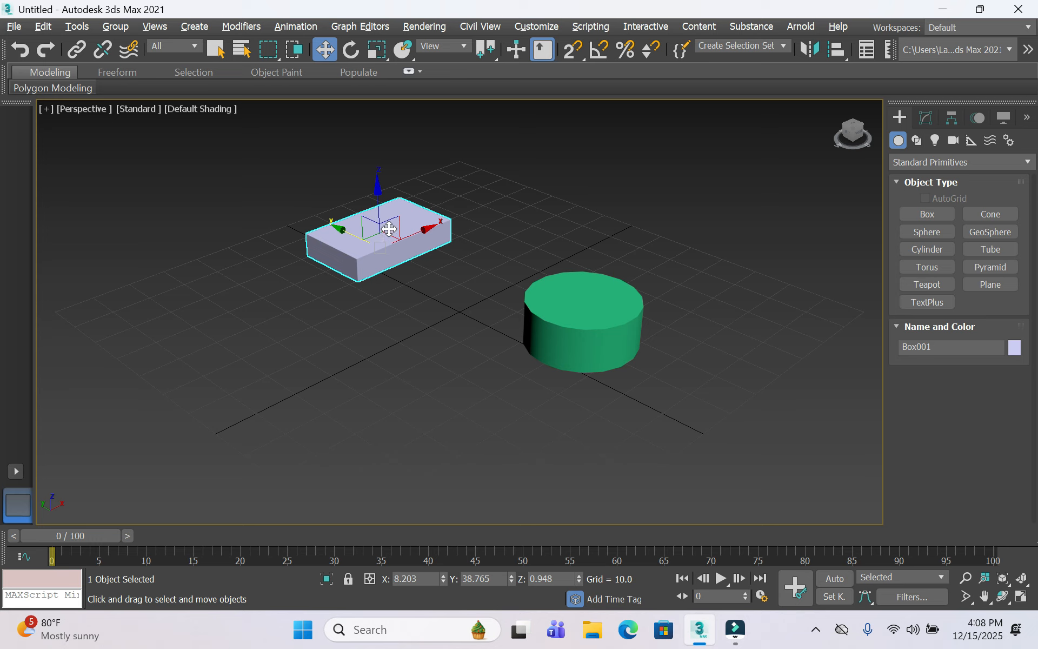
{"action": "left_click_drag", "start_coordinate": [398, 225], "coordinate": [357, 244]}
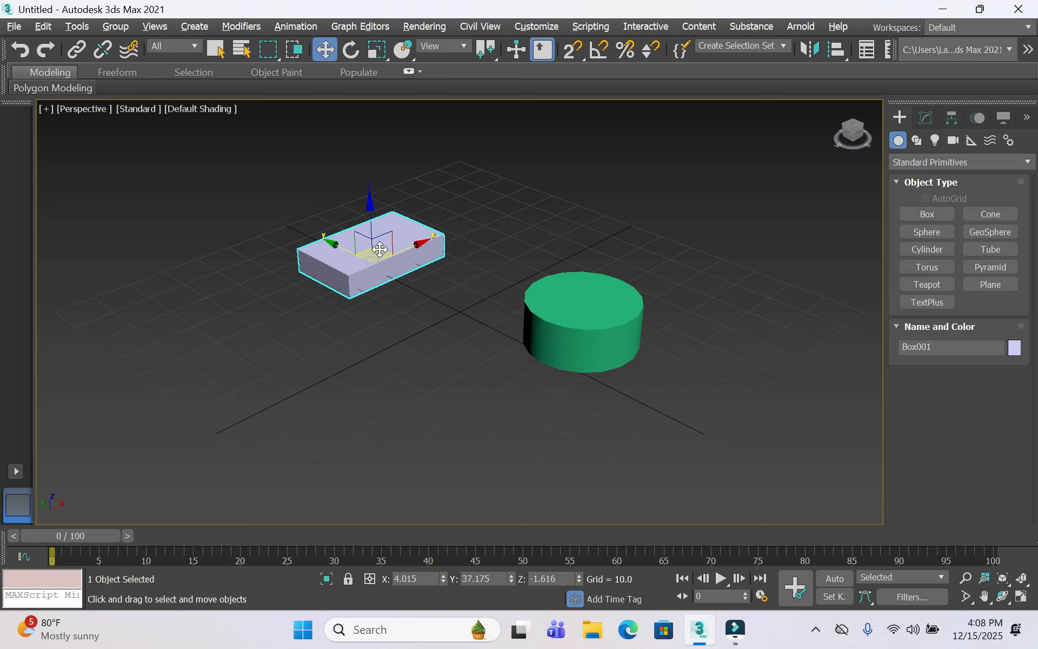
{"action": "mouse_move", "coordinate": [380, 249]}
{"action": "left_mouse_down"}
{"action": "mouse_move", "coordinate": [382, 187]}
{"action": "mouse_move", "coordinate": [301, 282]}
{"action": "mouse_move", "coordinate": [389, 210]}
{"action": "mouse_move", "coordinate": [380, 255]}
{"action": "left_mouse_up"}
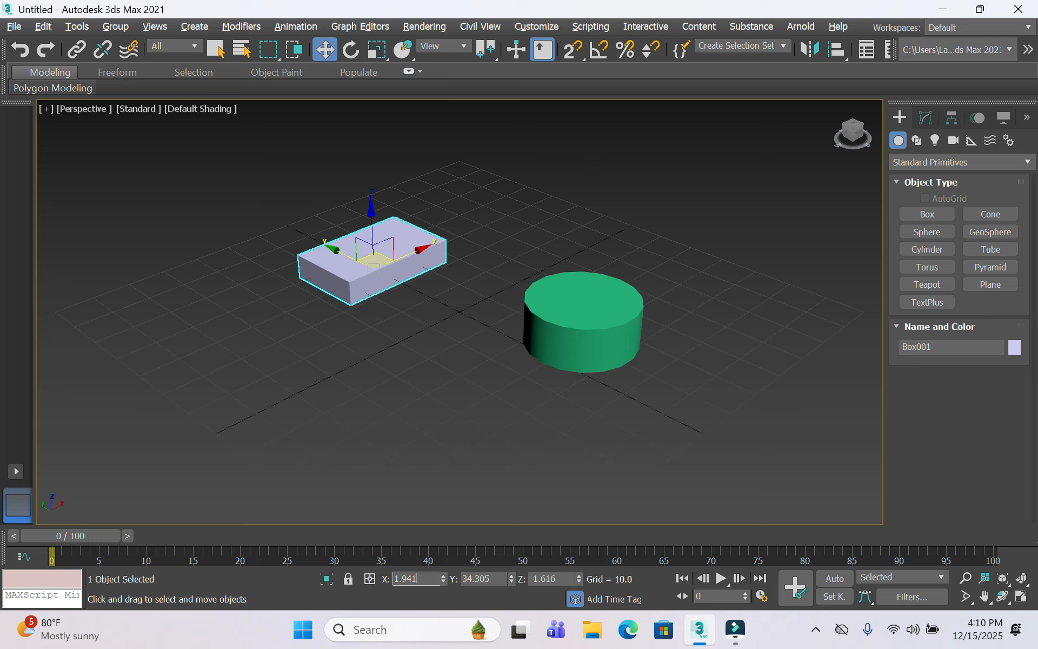
Position the box precisely at X 10, Y 20, Z 0 by entering its coordinates.
{"action": "left_click", "coordinate": [418, 578]}
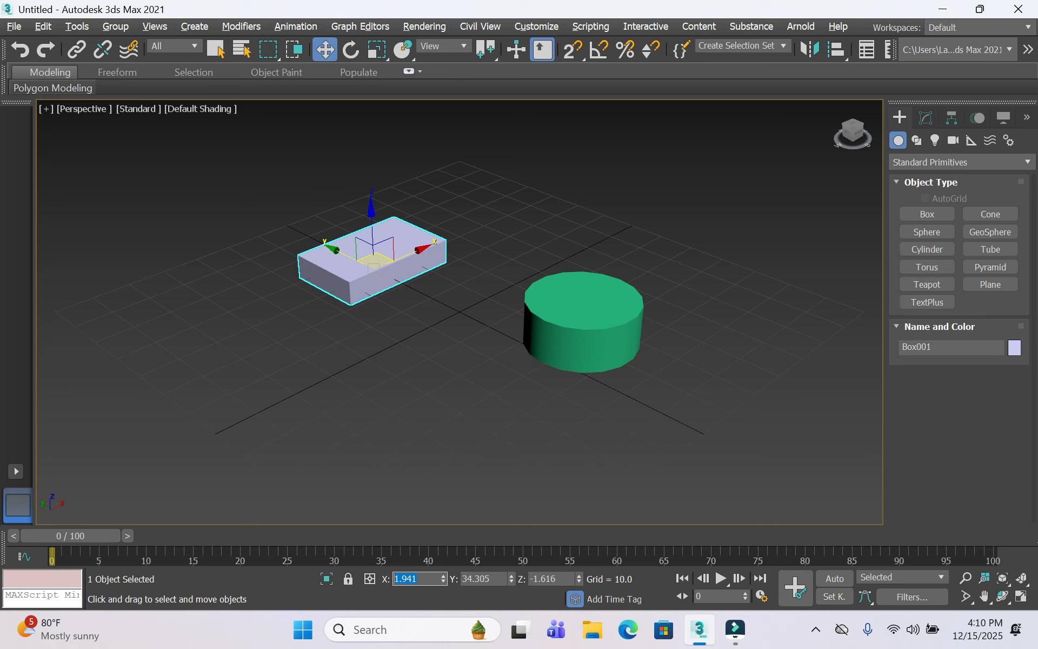
{"action": "type", "text": "10"}
{"action": "key", "text": "Return"}
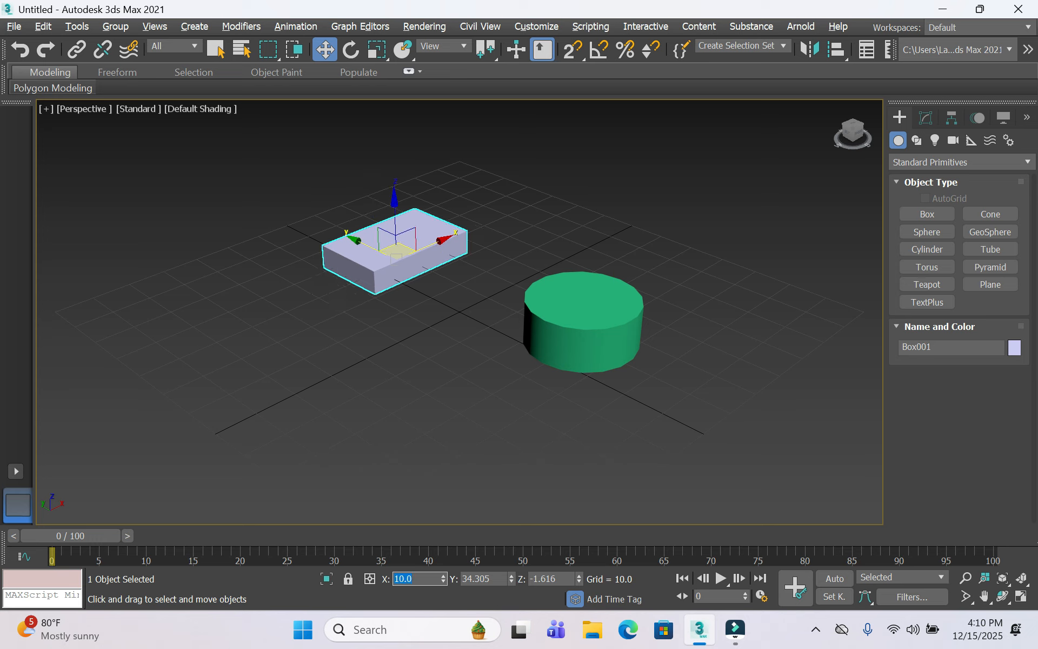
{"action": "key", "text": "Tab"}
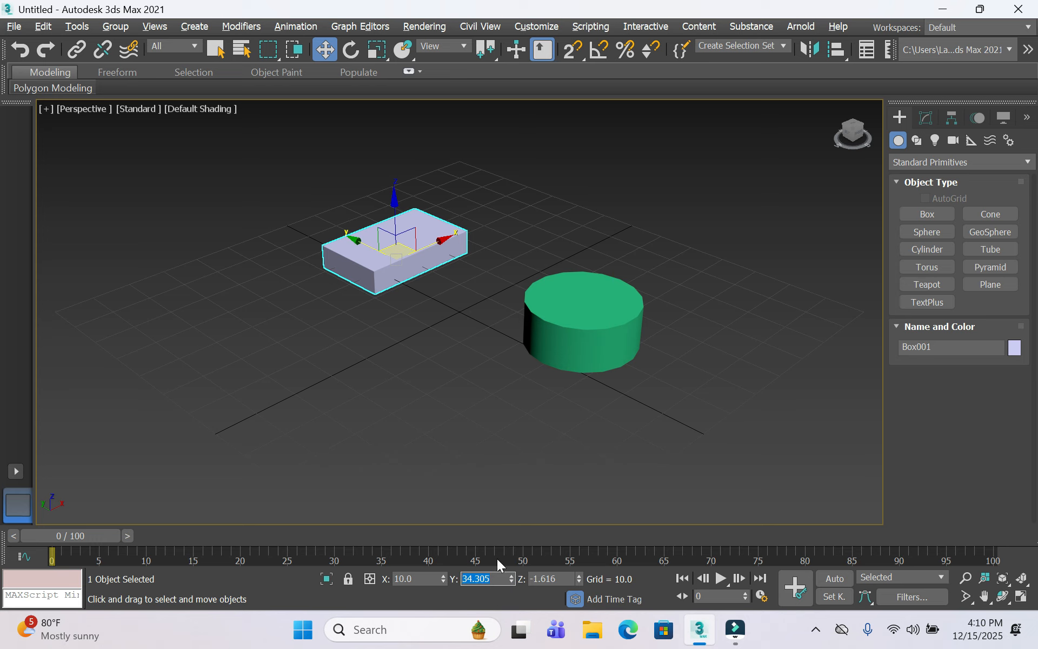
{"action": "type", "text": "20"}
{"action": "key", "text": "Tab"}
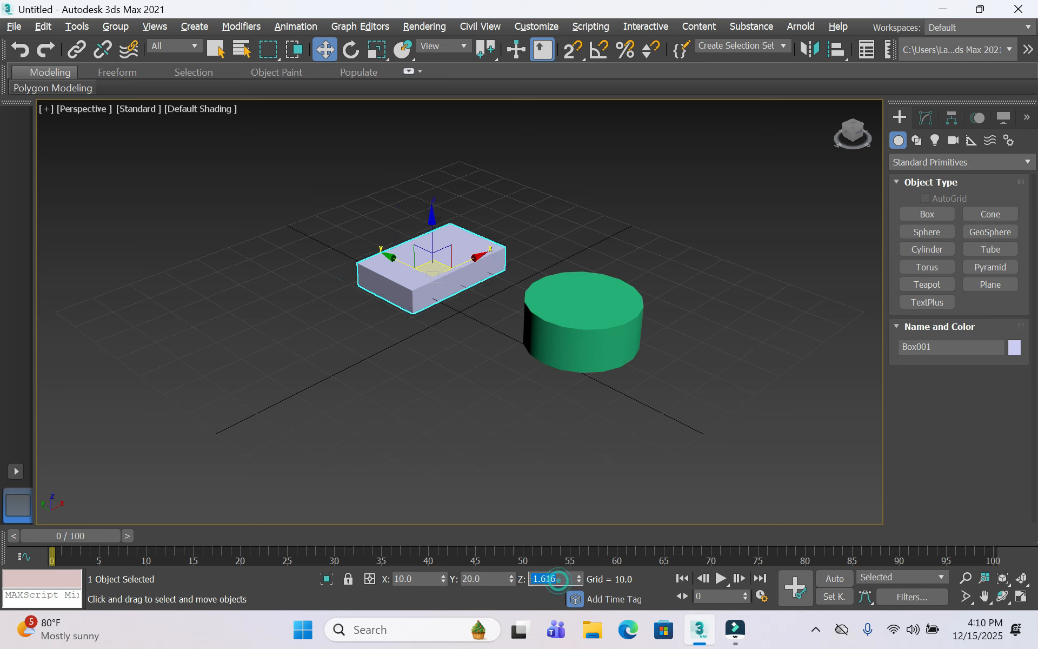
{"action": "type", "text": "0"}
{"action": "key", "text": "Return"}
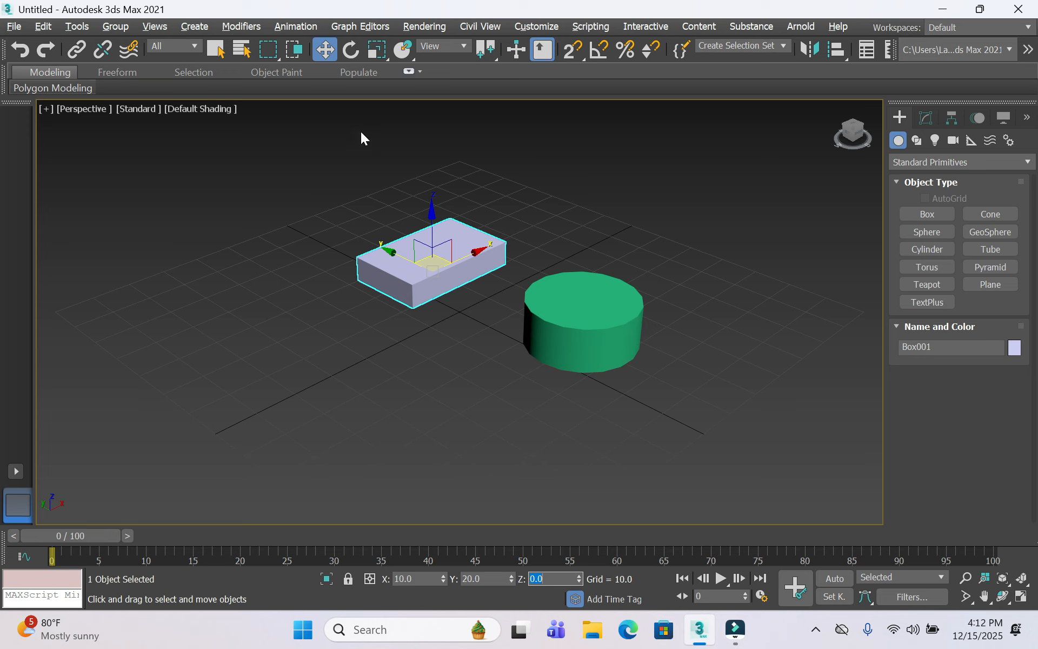
Use the Move Transform Type-In to place the box at absolute world coordinates X 25, Y 15, Z 5.
{"action": "right_click", "coordinate": [325, 50]}
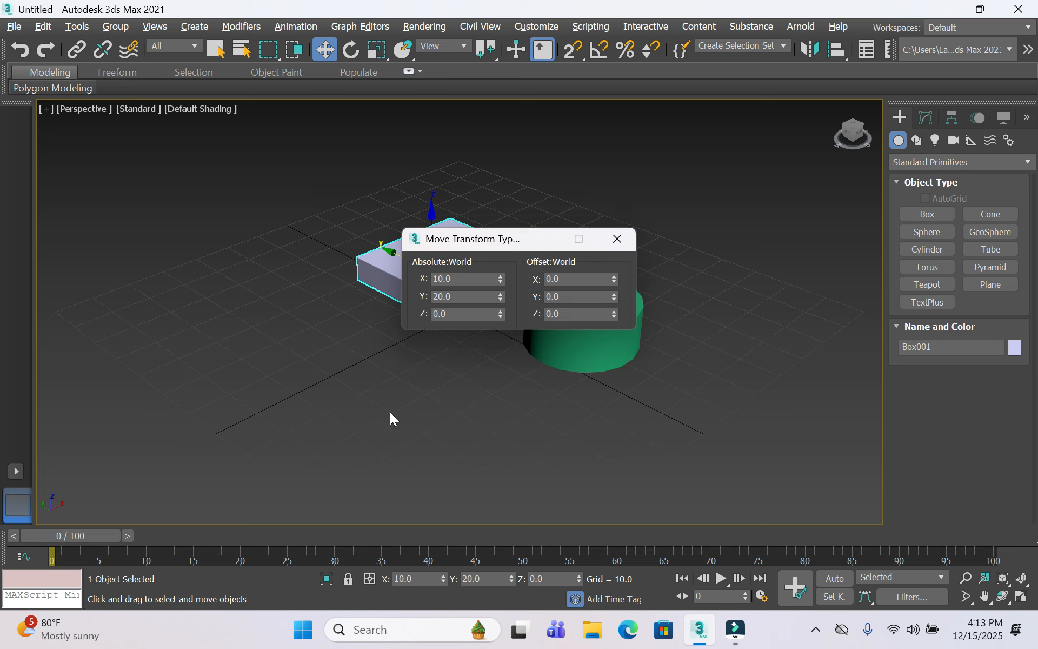
{"action": "left_click_drag", "start_coordinate": [506, 239], "coordinate": [201, 173]}
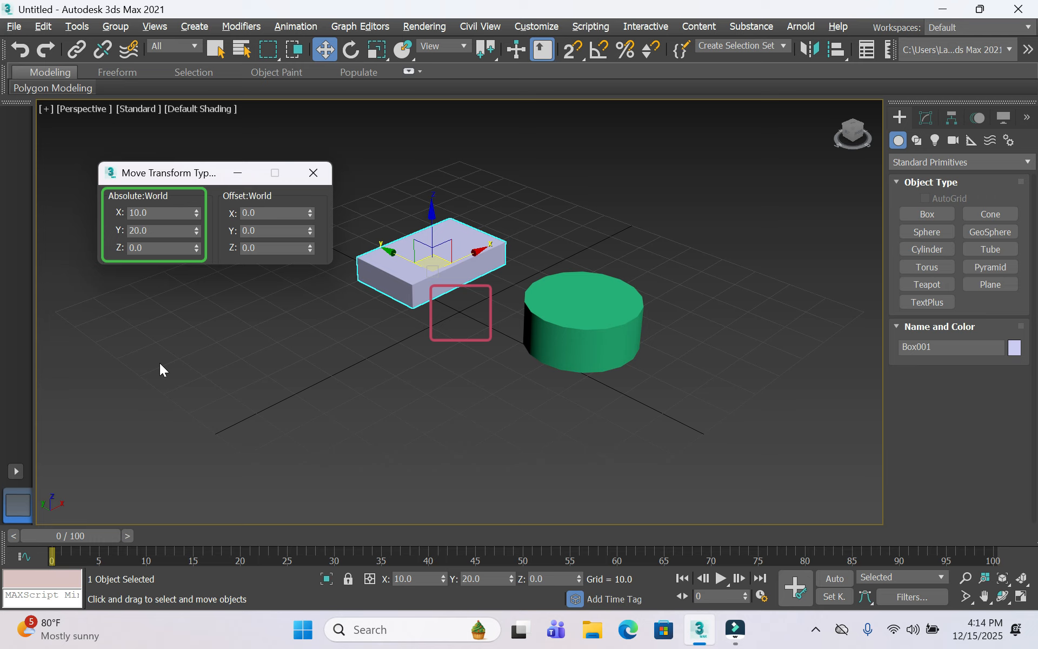
{"action": "double_click", "coordinate": [162, 213]}
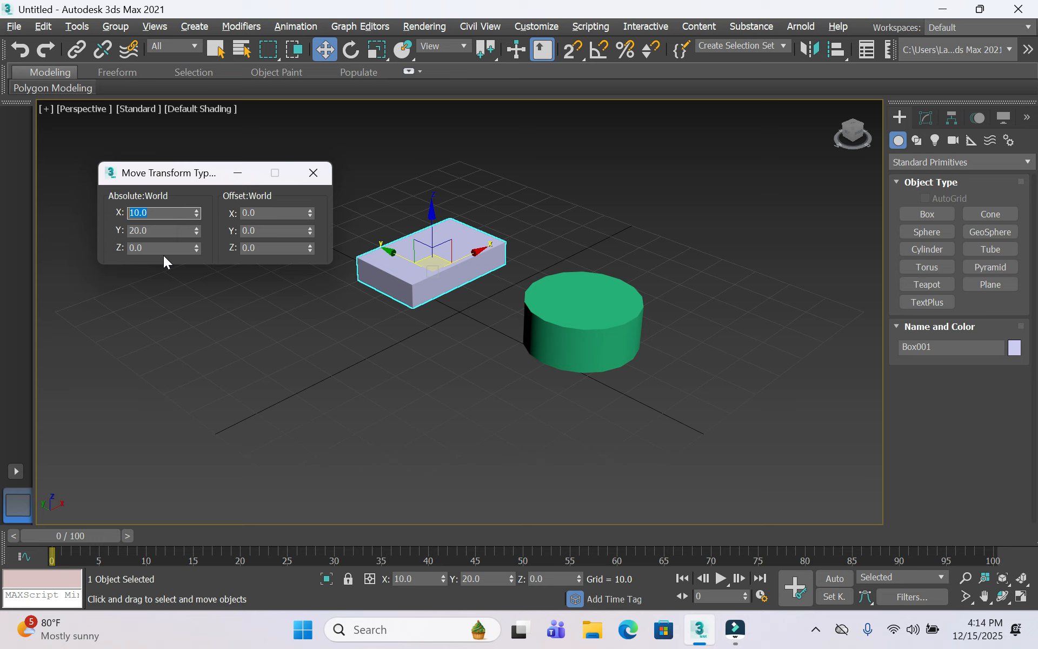
{"action": "type", "text": "25"}
{"action": "key", "text": "Return"}
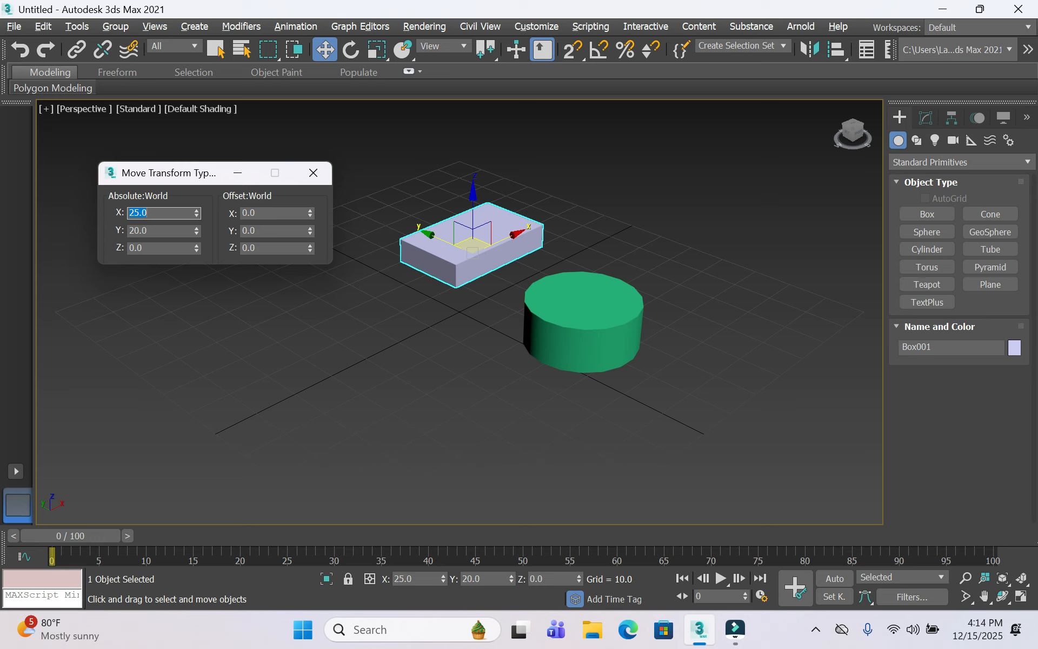
{"action": "left_click", "coordinate": [162, 231]}
{"action": "type", "text": "15"}
{"action": "key", "text": "Return"}
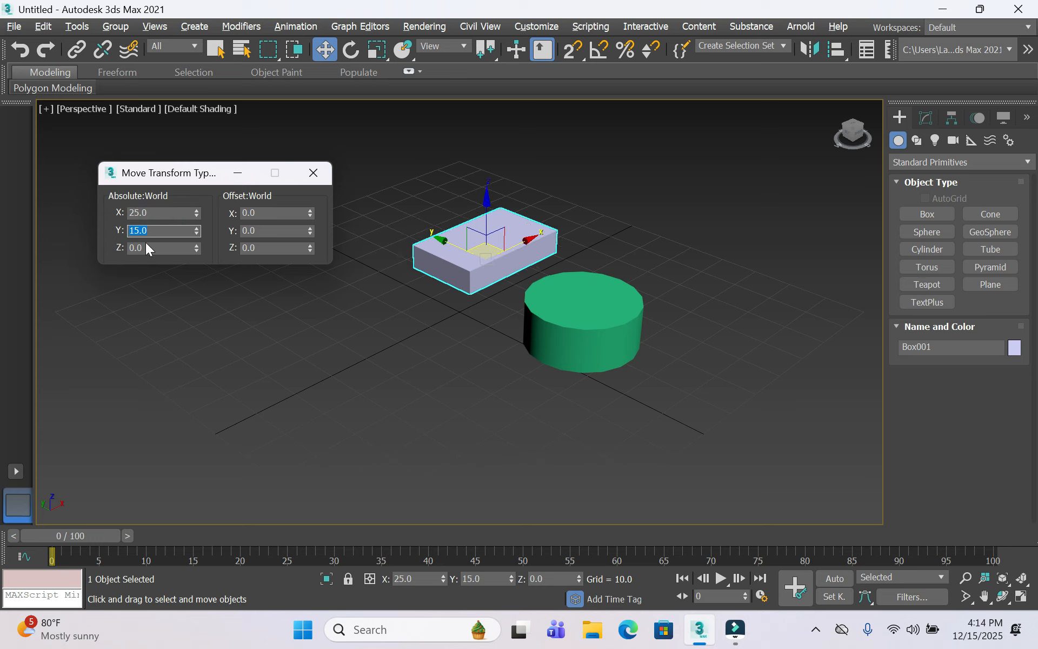
{"action": "left_click", "coordinate": [162, 248]}
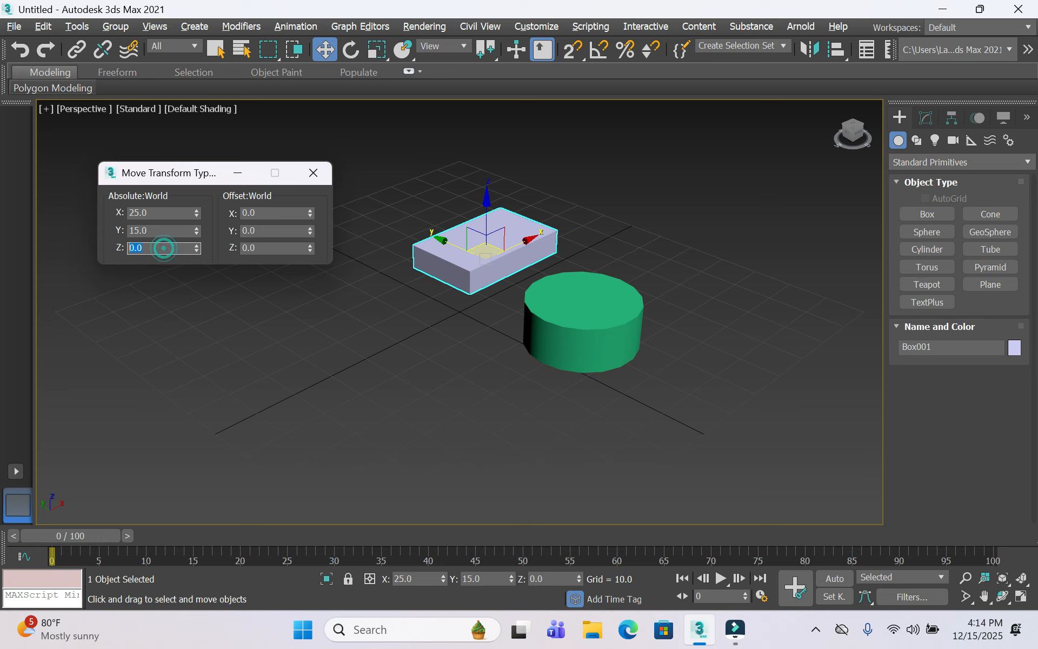
{"action": "type", "text": "5"}
{"action": "key", "text": "Return"}
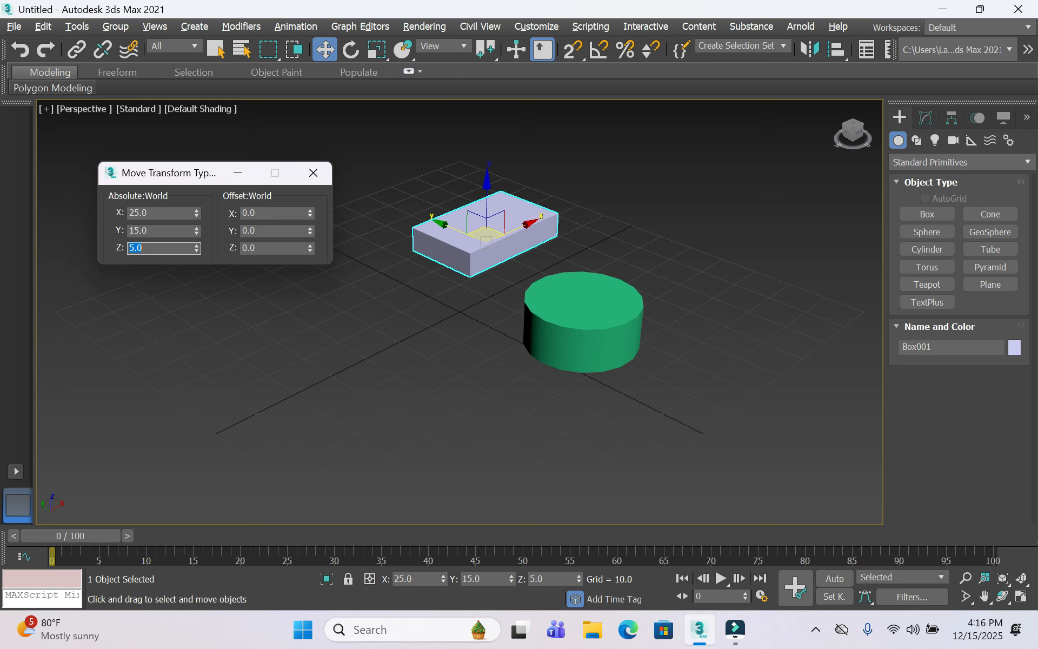
Shift the box along world X with three successive relative offsets of 10 in the Move Transform Type-In.
{"action": "left_click", "coordinate": [274, 212]}
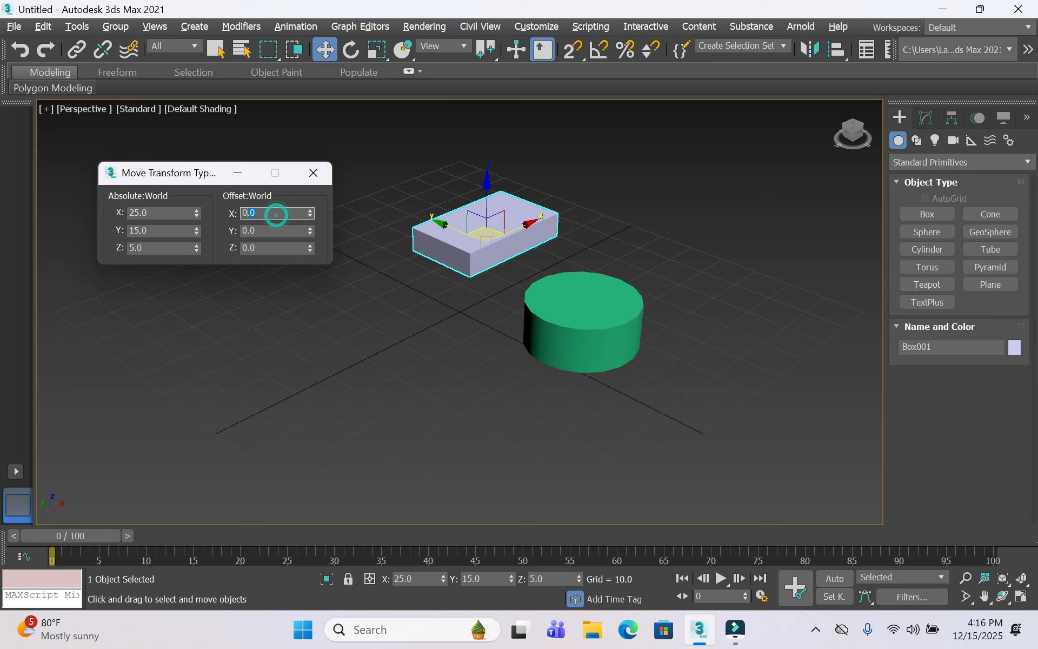
{"action": "type", "text": "10"}
{"action": "key", "text": "Return"}
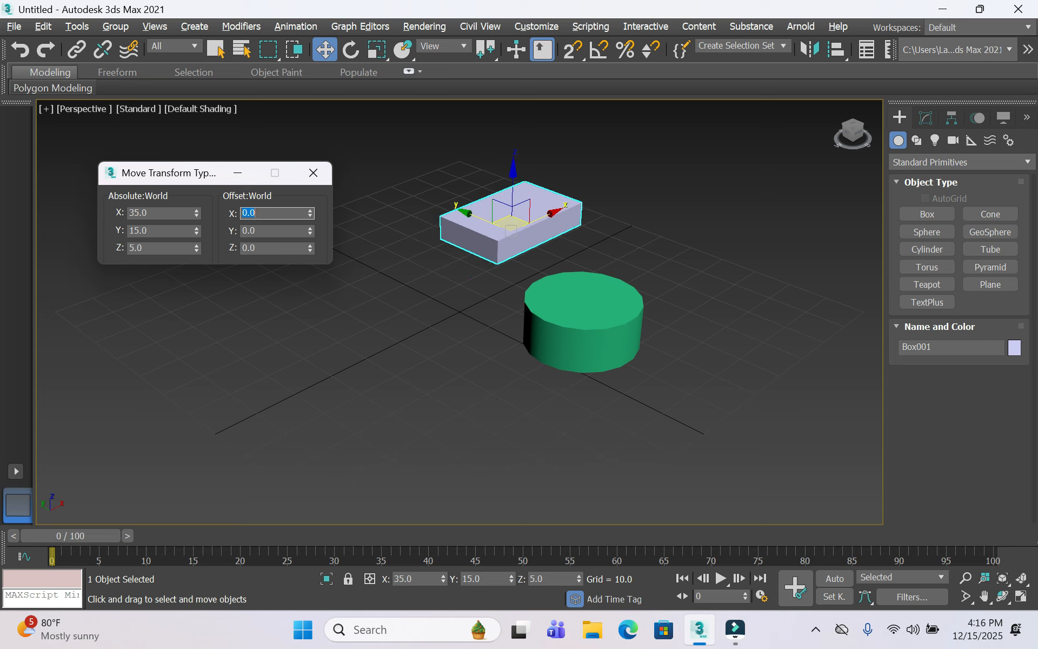
{"action": "left_click", "coordinate": [265, 214]}
{"action": "type", "text": "10"}
{"action": "key", "text": "Return"}
{"action": "left_click", "coordinate": [289, 213]}
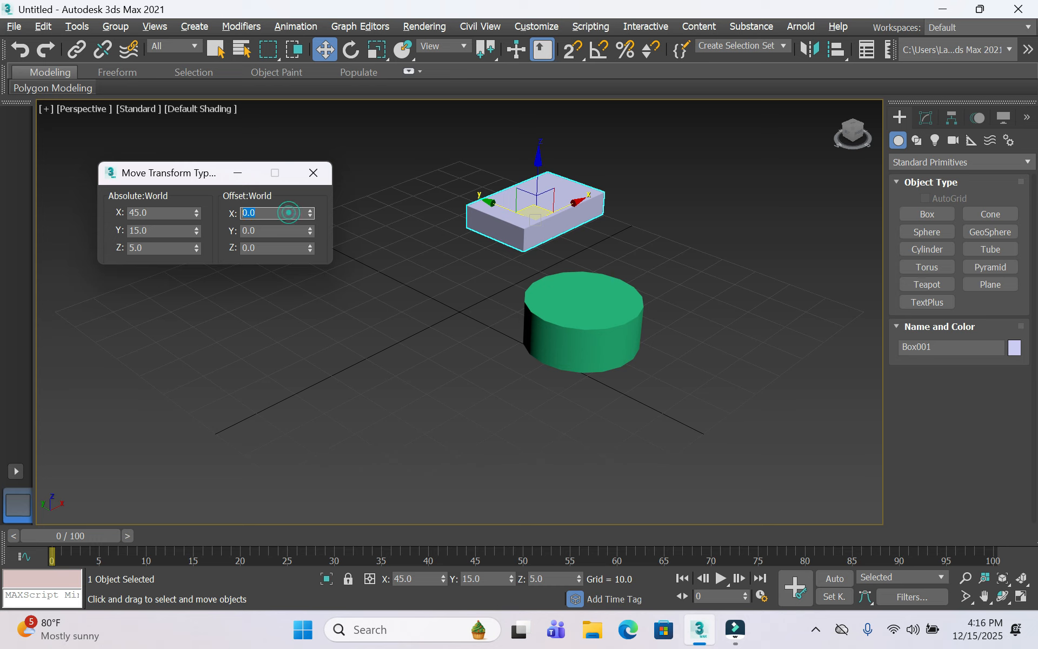
{"action": "type", "text": "10"}
{"action": "key", "text": "Return"}
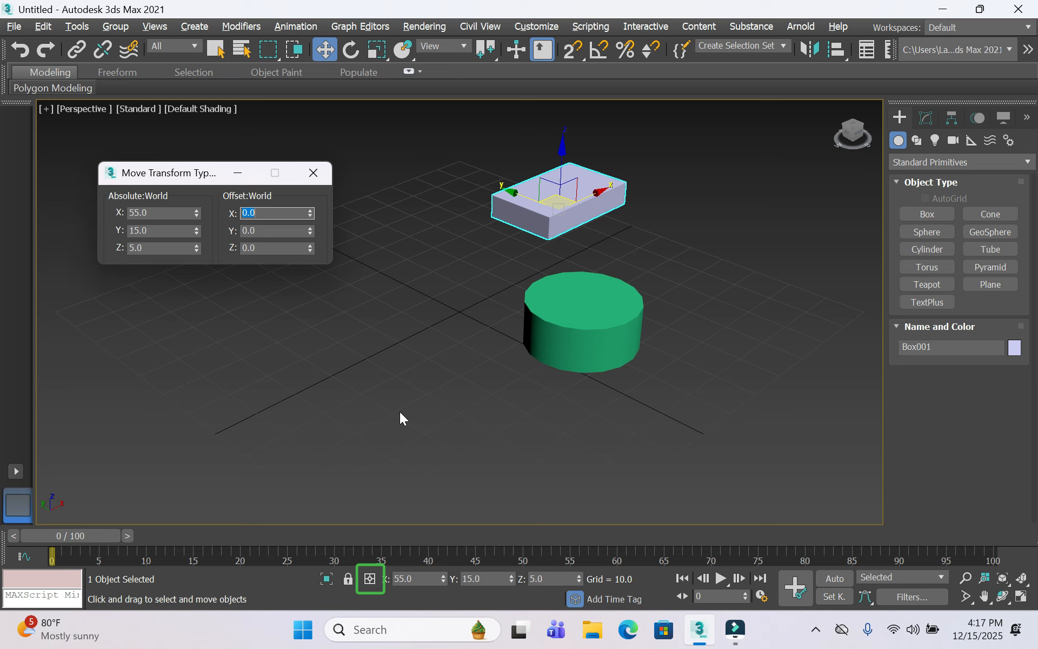
Switch the status bar's coordinate entry to Offset mode and back to Absolute mode.
{"action": "left_click", "coordinate": [371, 579]}
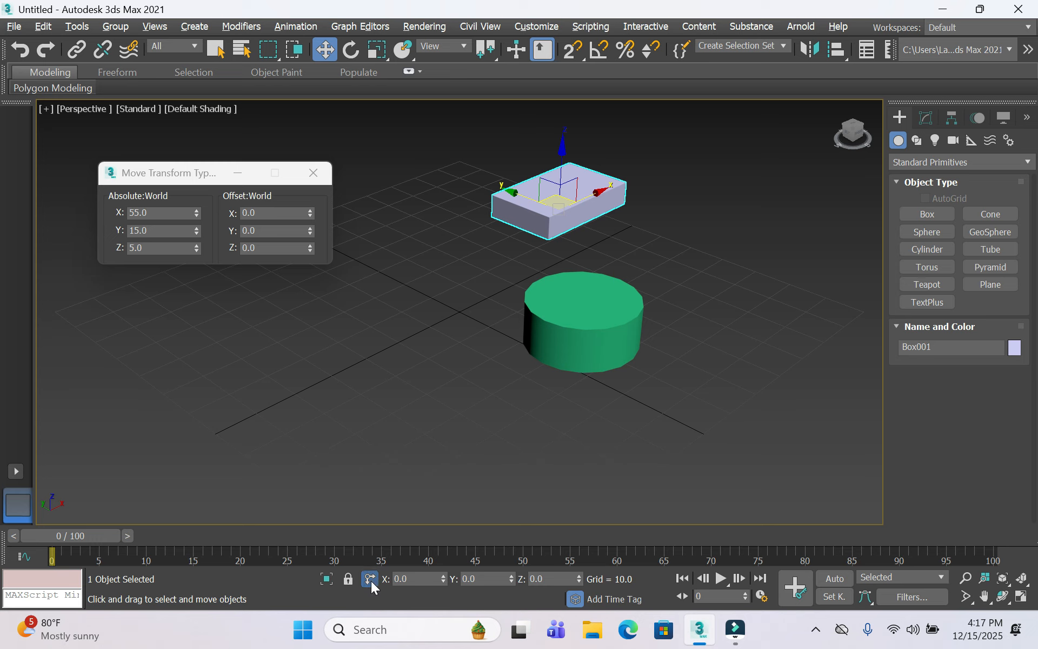
{"action": "left_click", "coordinate": [371, 580]}
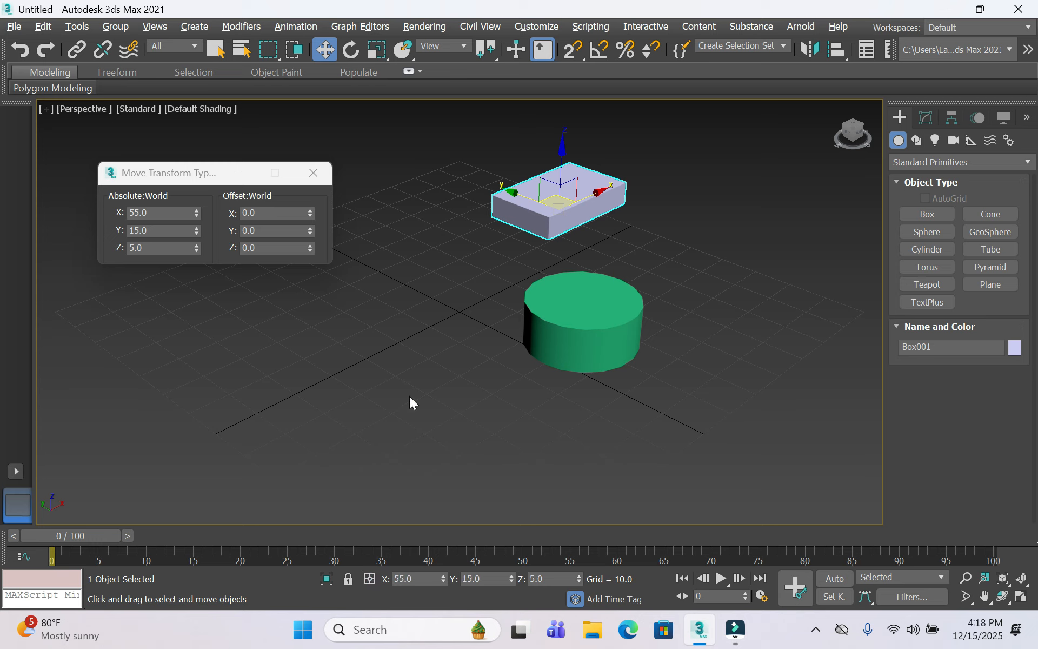